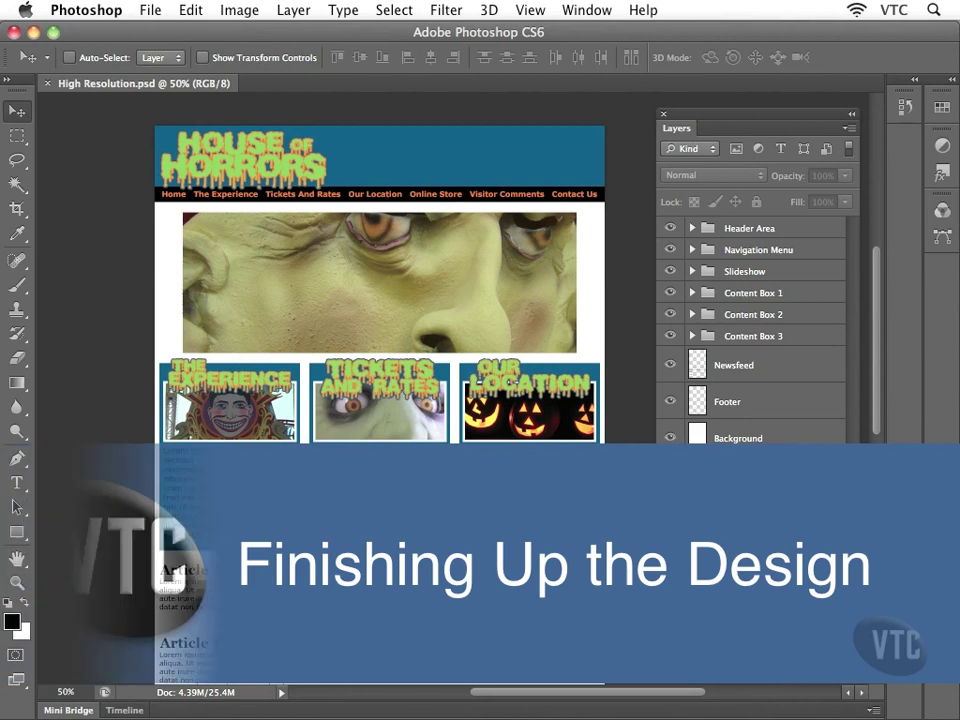
Pan down the House of Horrors layout to inspect the empty strip at the page bottom
drag(418, 529, 425, 422)
scroll(425, 422, down, 5)
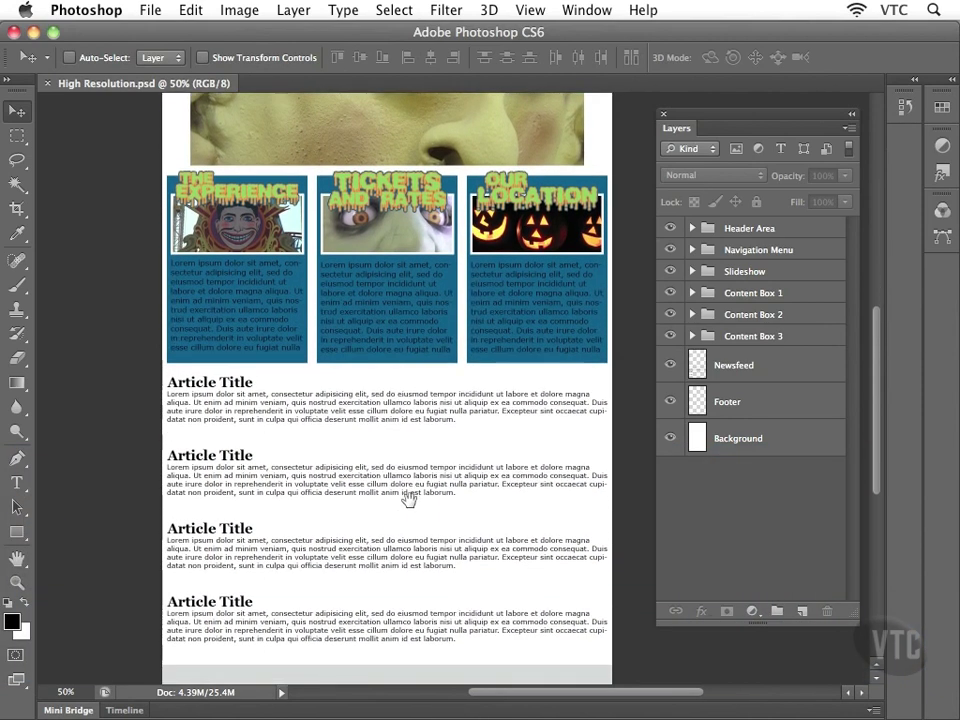
scroll(413, 438, up, 6)
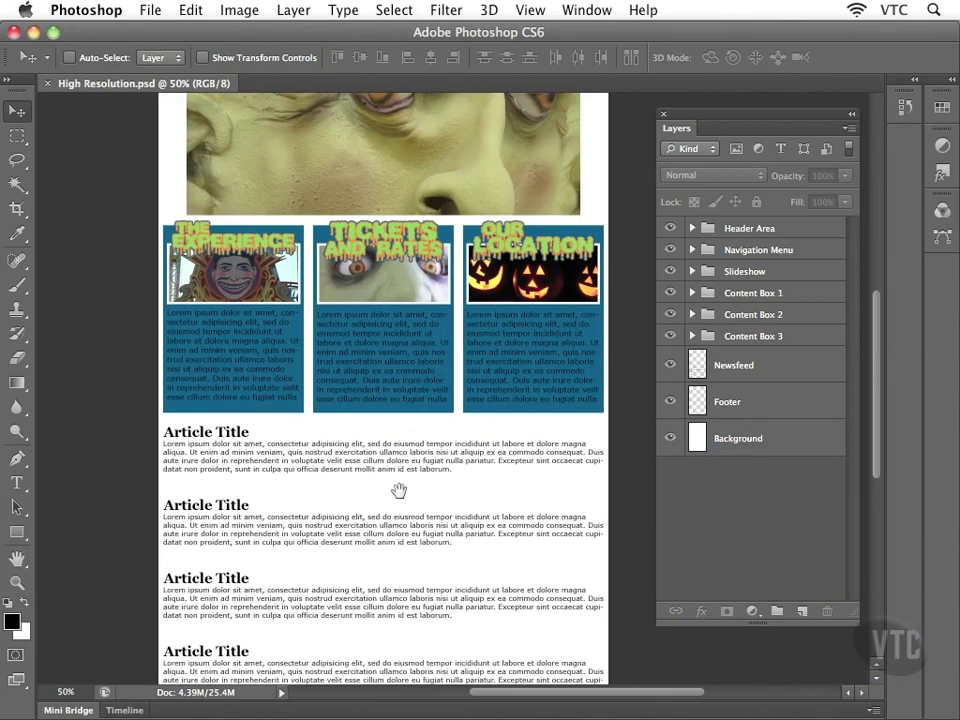
scroll(388, 396, down, 2)
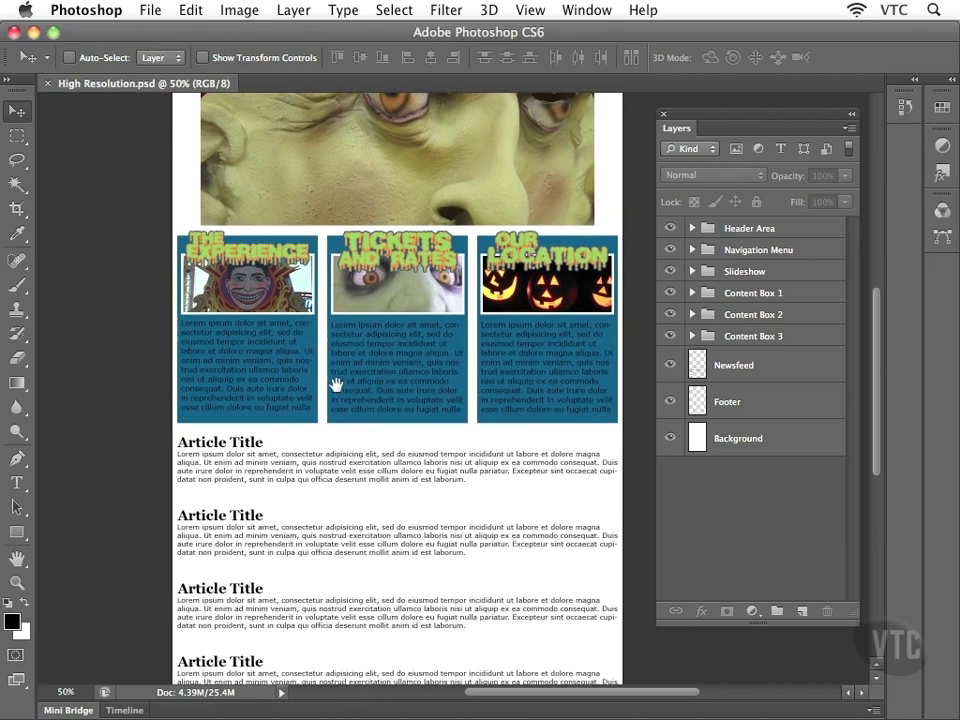
scroll(409, 371, down, 3)
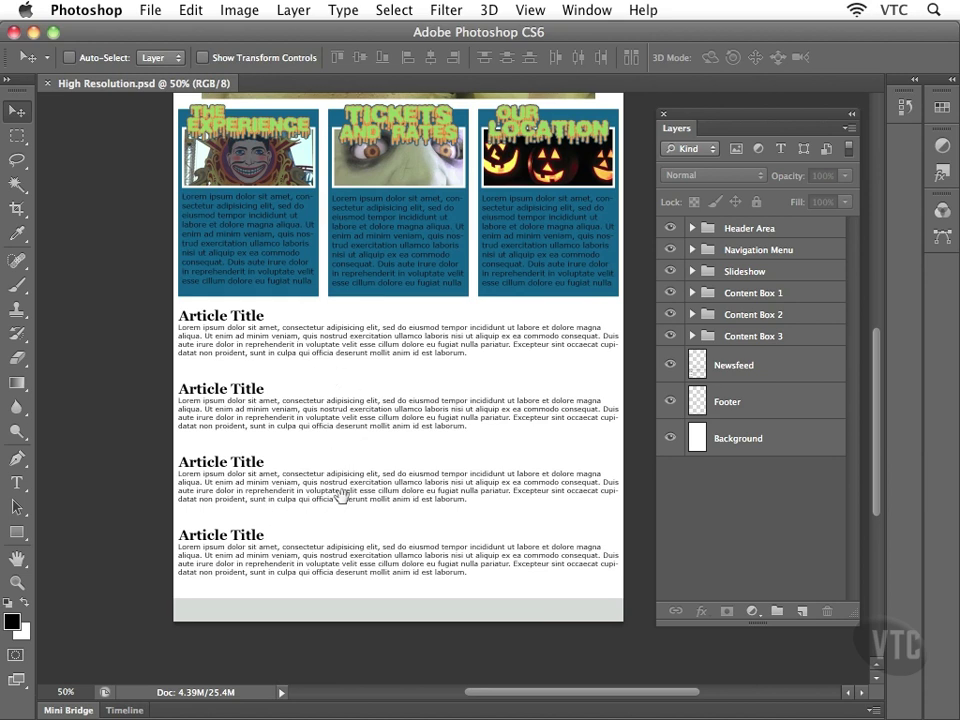
scroll(330, 500, right, 1)
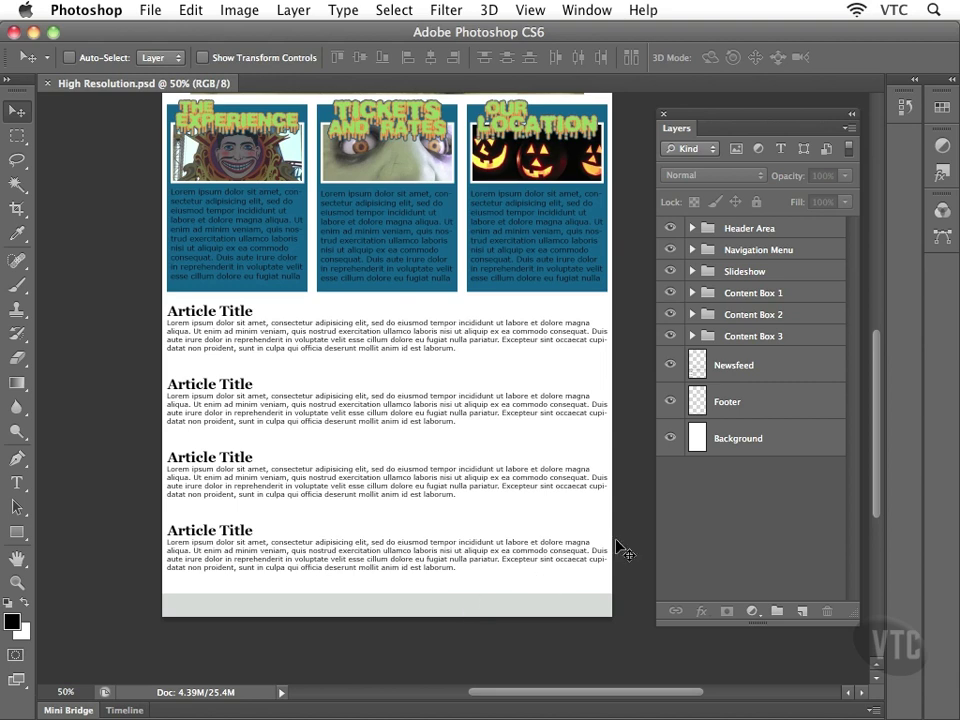
Select the Footer layer, zoom to 66.7% and scroll toward the footer strip
click(766, 410)
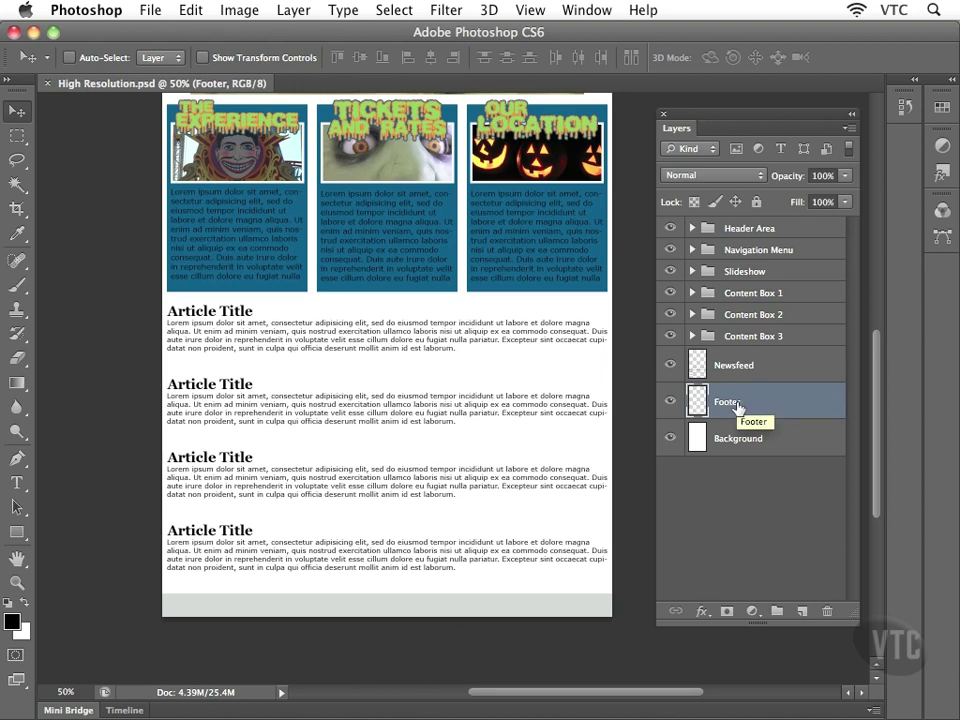
key(super+plus)
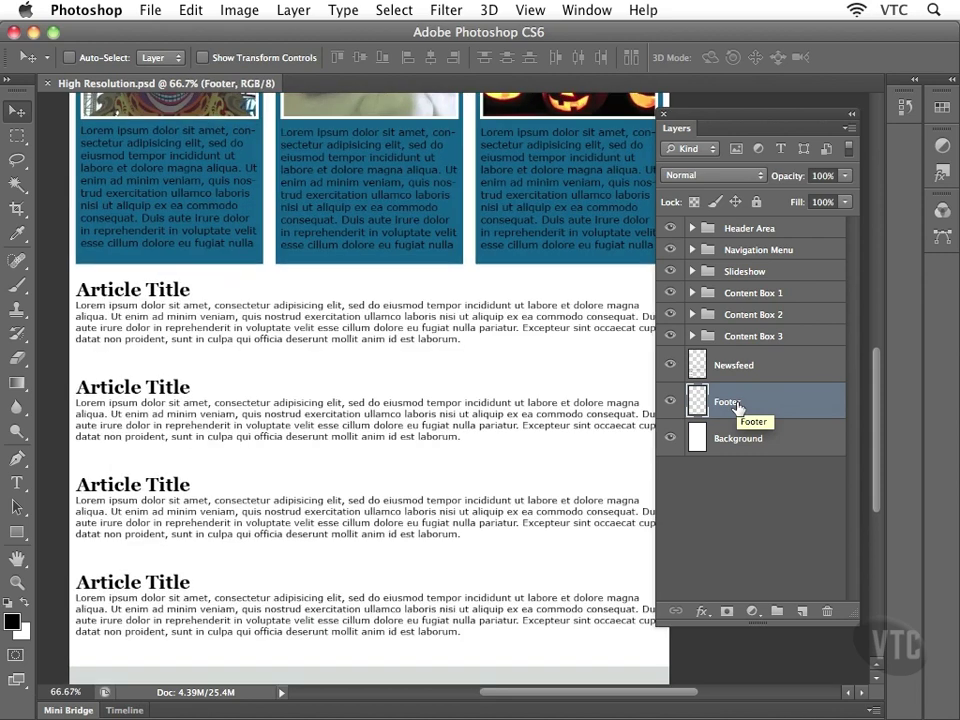
scroll(490, 508, down, 2)
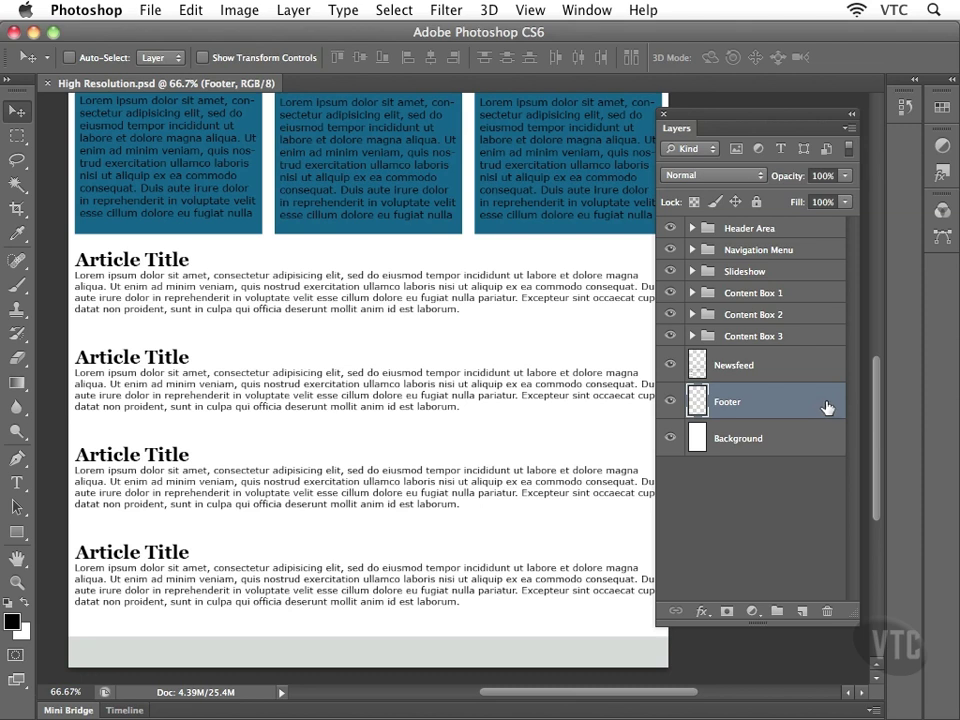
Give the Footer layer a black (000000) Color Overlay layer style
double_click(828, 403)
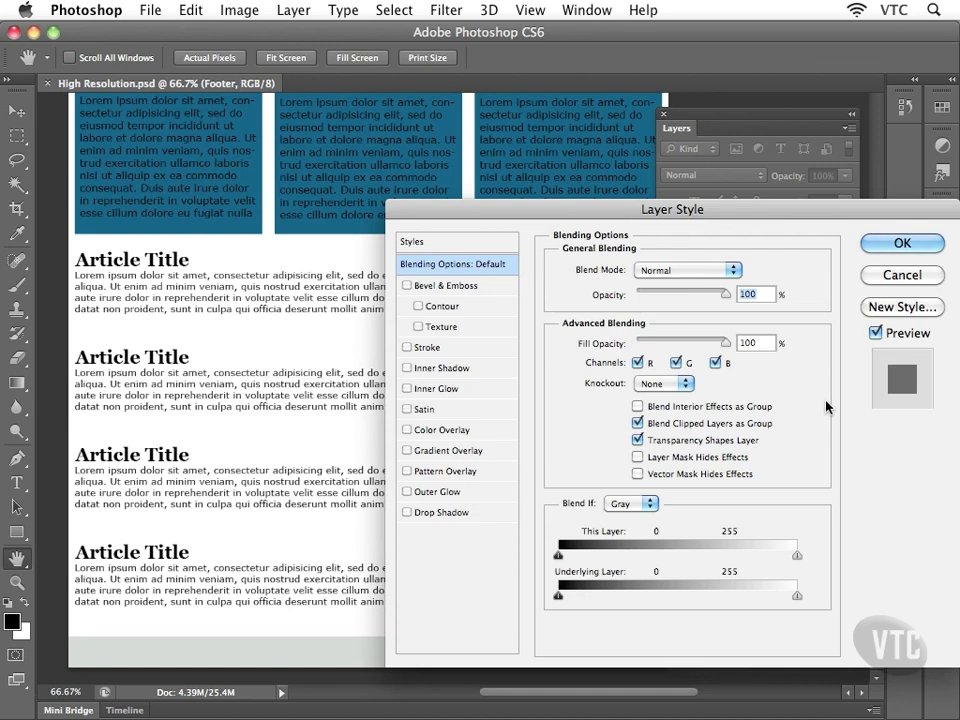
click(436, 432)
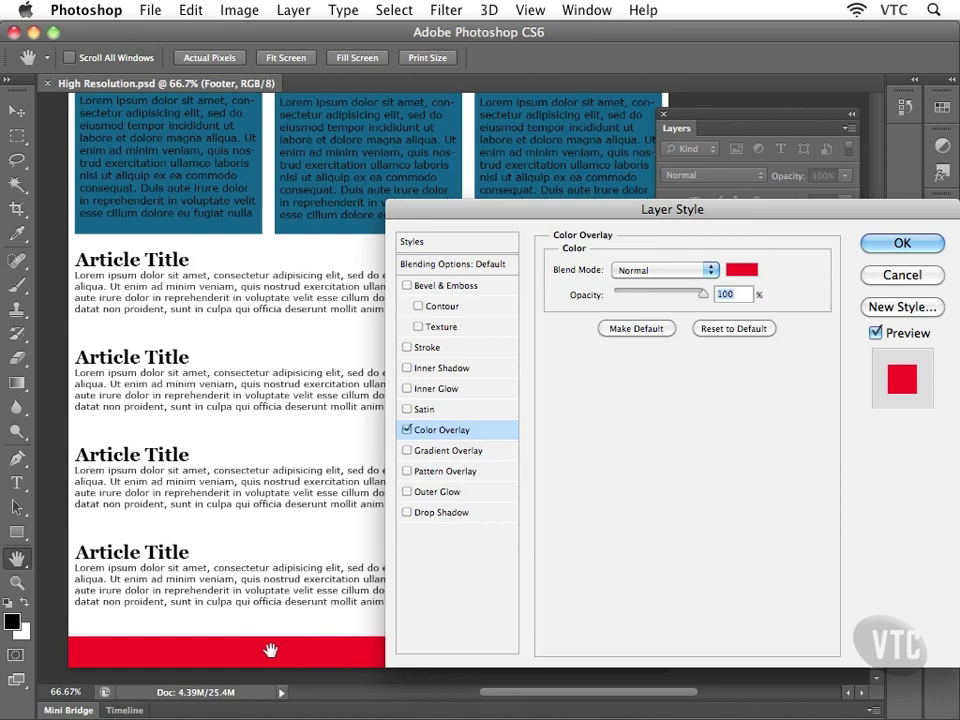
drag(270, 651, 270, 665)
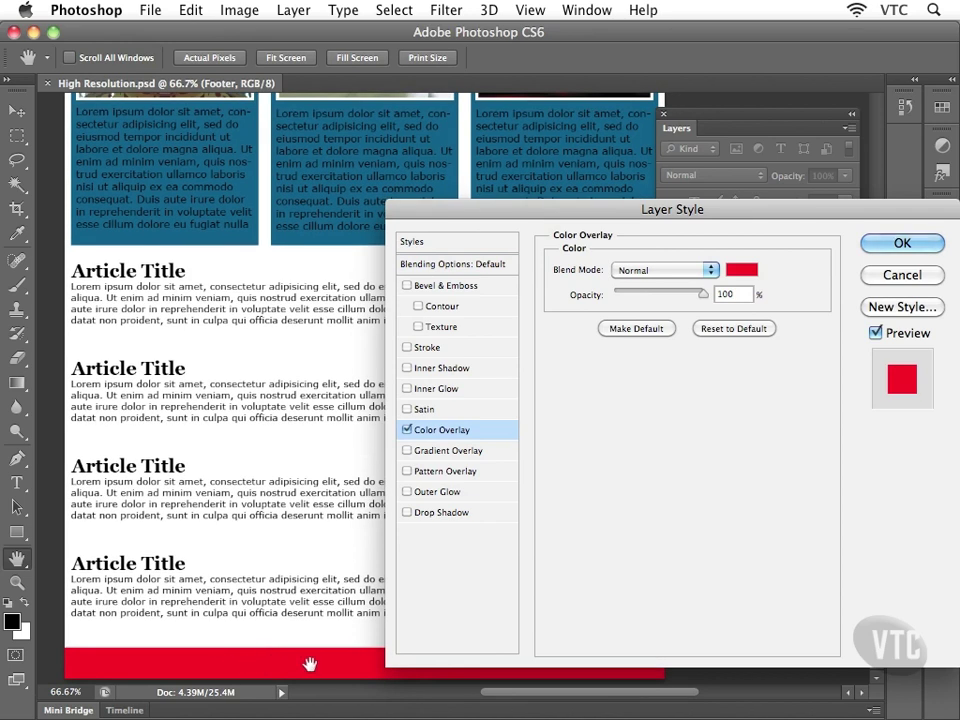
click(742, 270)
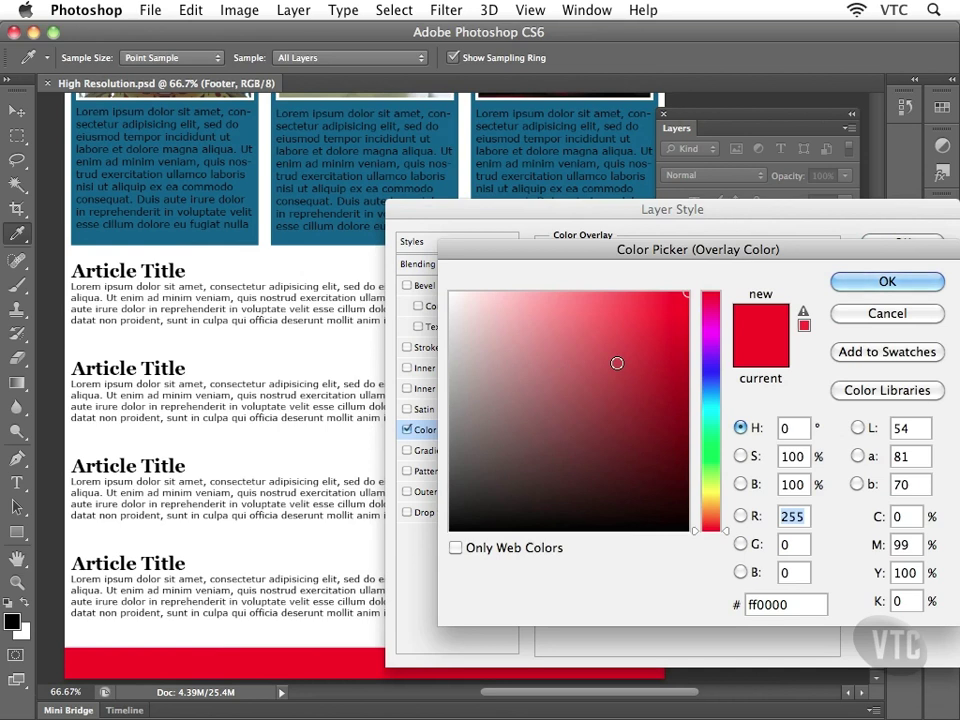
mouse_move(617, 363)
mouse_down()
mouse_move(553, 439)
mouse_move(441, 533)
mouse_up()
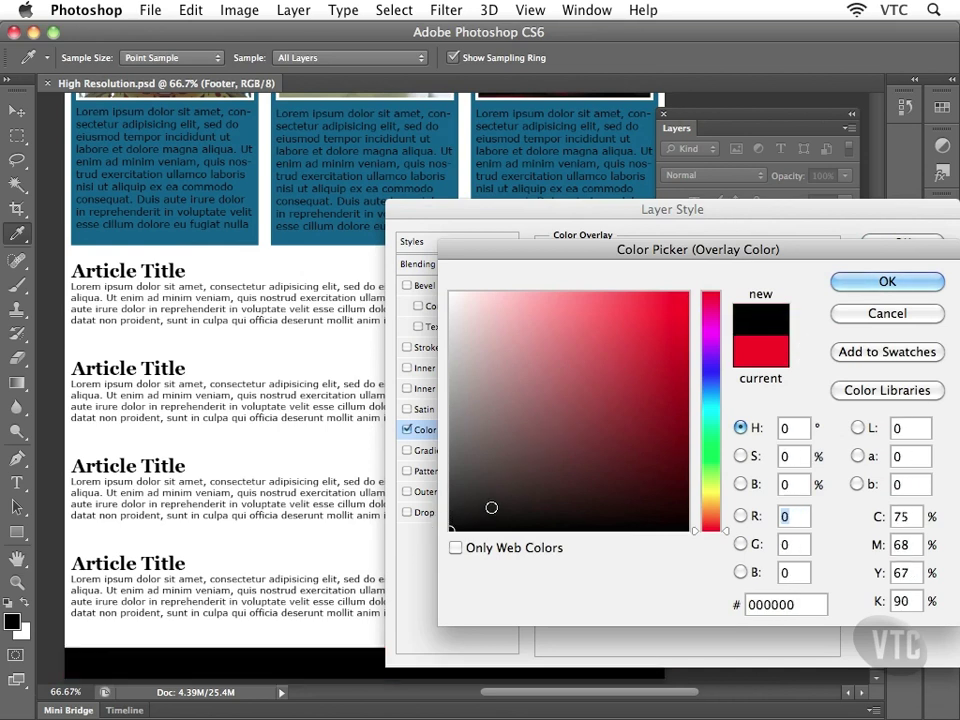
click(894, 283)
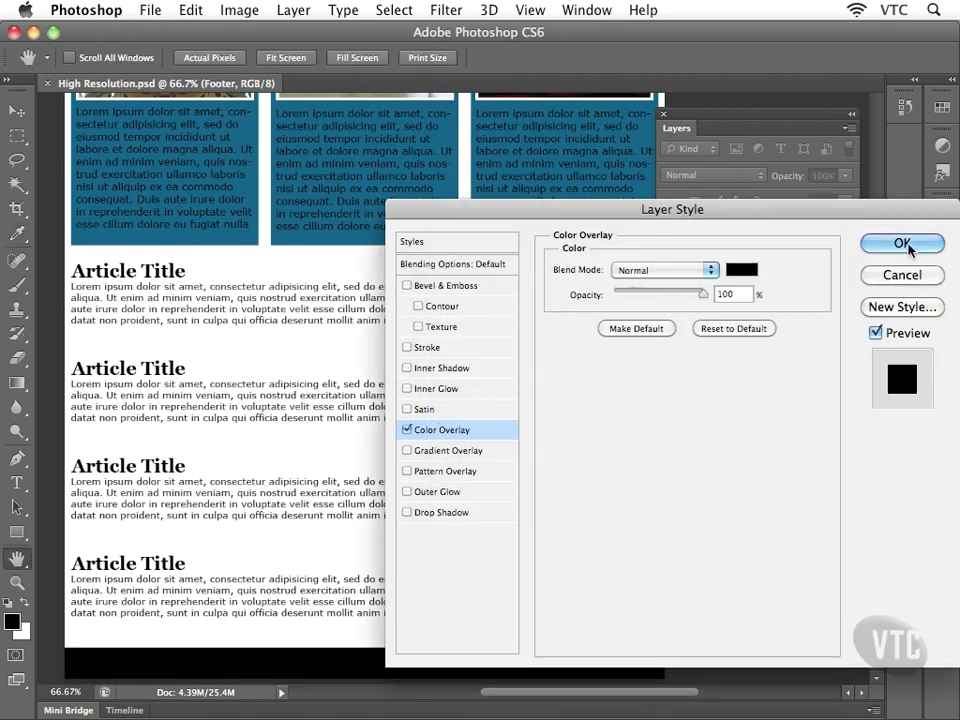
click(903, 244)
Scroll back up to the page header and select the Navigation Menu layer group
key(v)
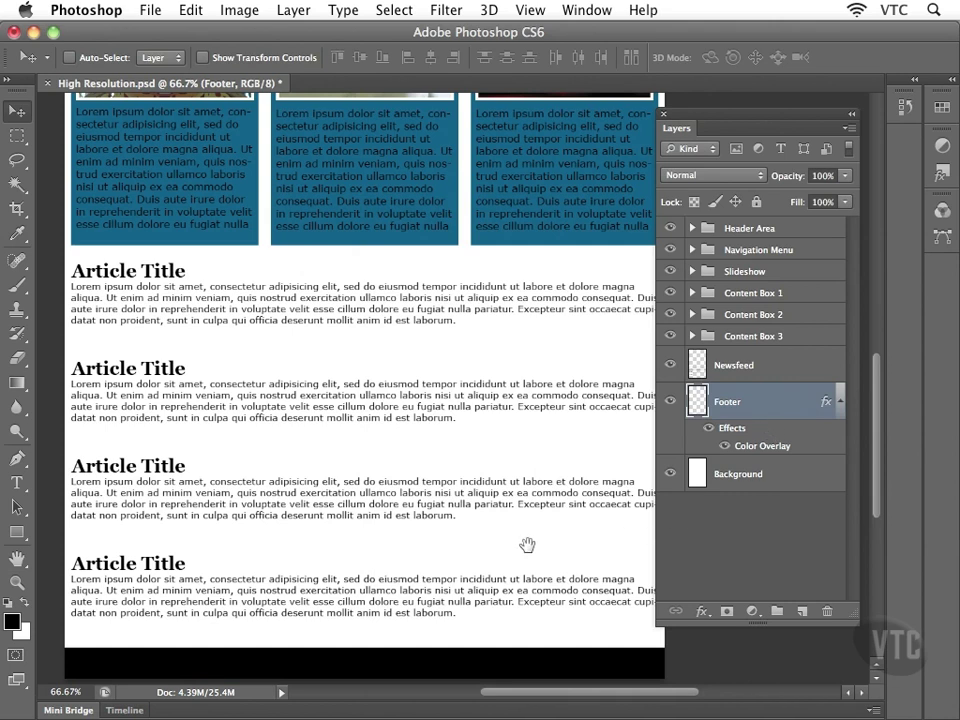
mouse_move(527, 545)
mouse_down()
mouse_move(531, 521)
mouse_move(525, 538)
mouse_up()
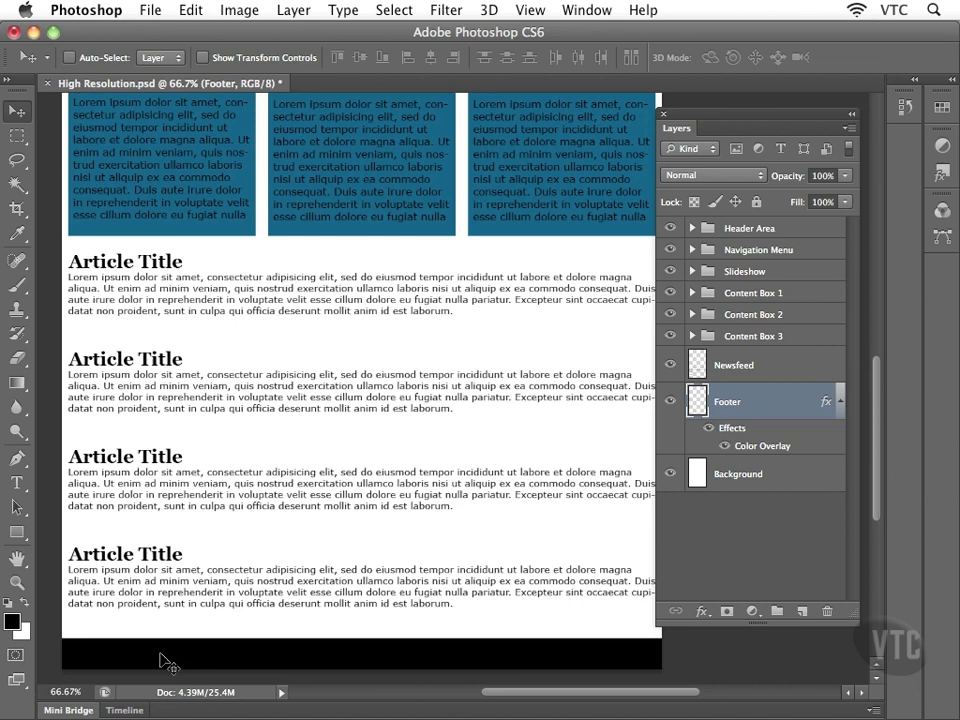
scroll(521, 370, up, 10)
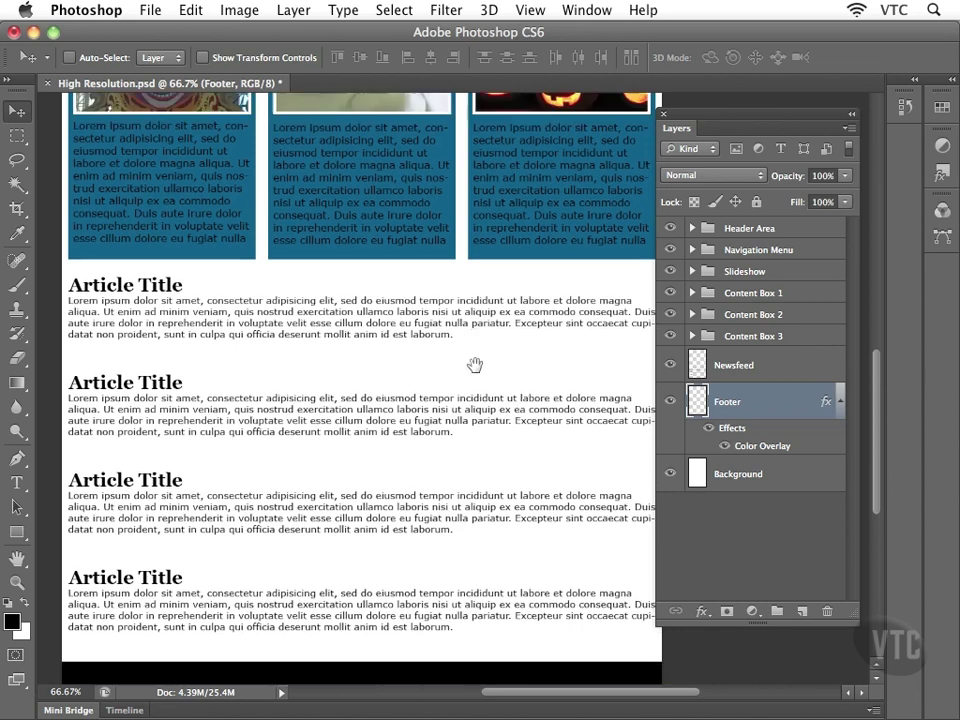
scroll(450, 343, up, 2)
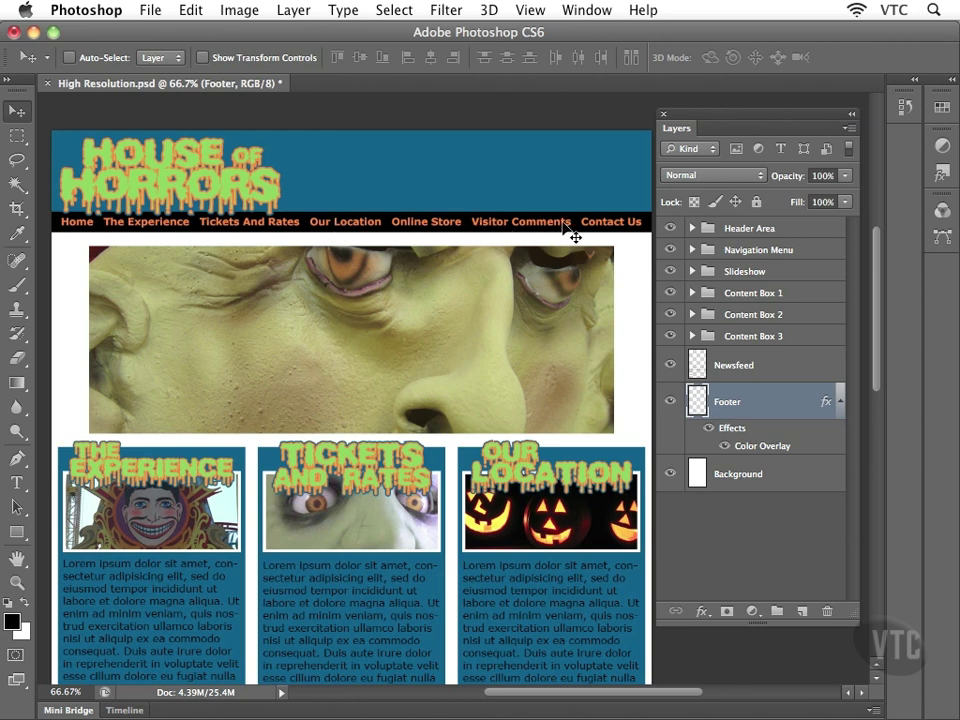
click(735, 252)
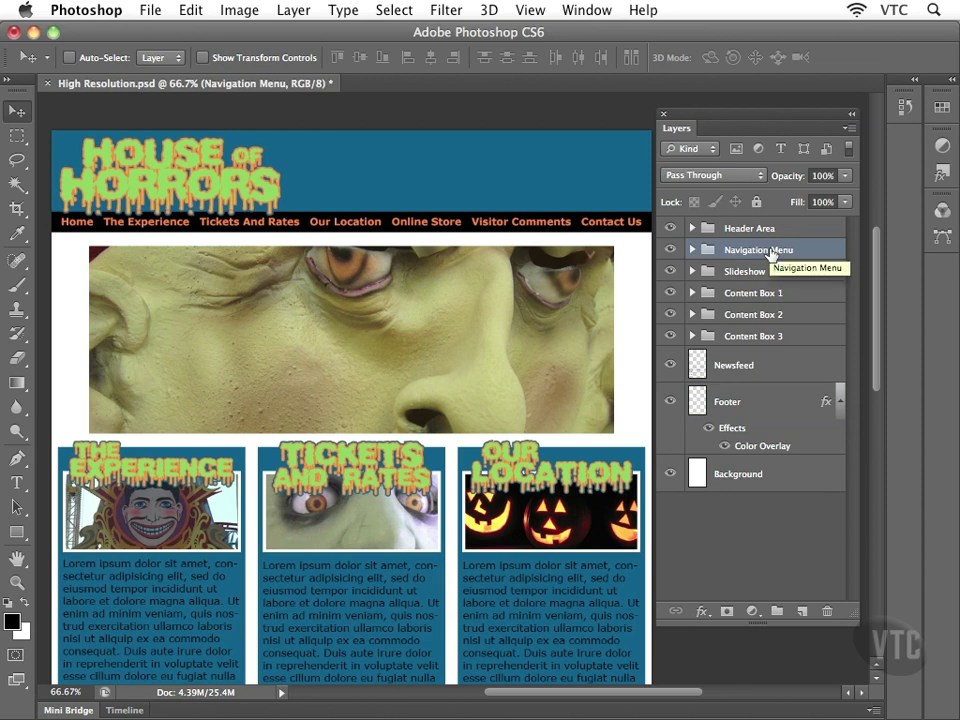
Expand the Navigation Menu group and duplicate its navigation text layer
click(691, 250)
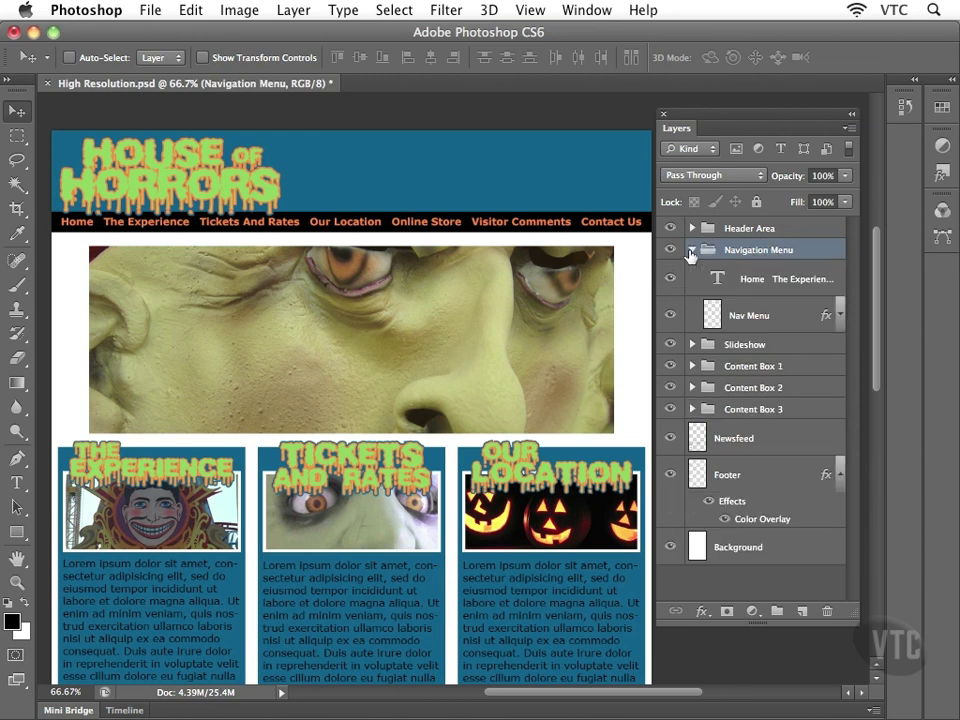
click(727, 280)
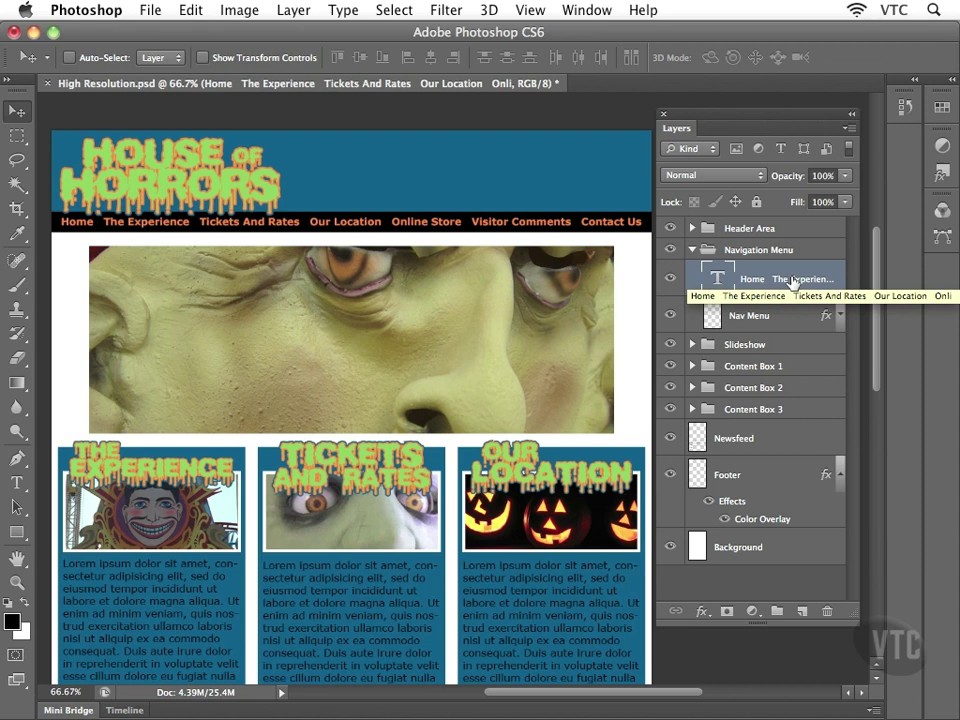
drag(757, 283, 803, 612)
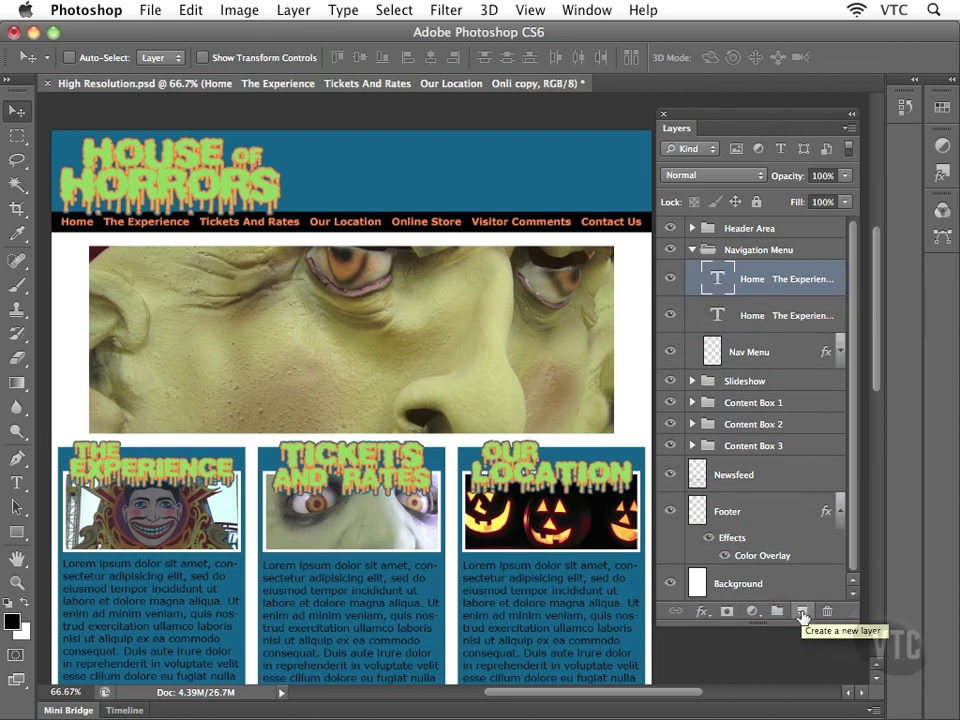
Move the copied navigation text layer out of the group to just above Footer
click(752, 315)
click(767, 287)
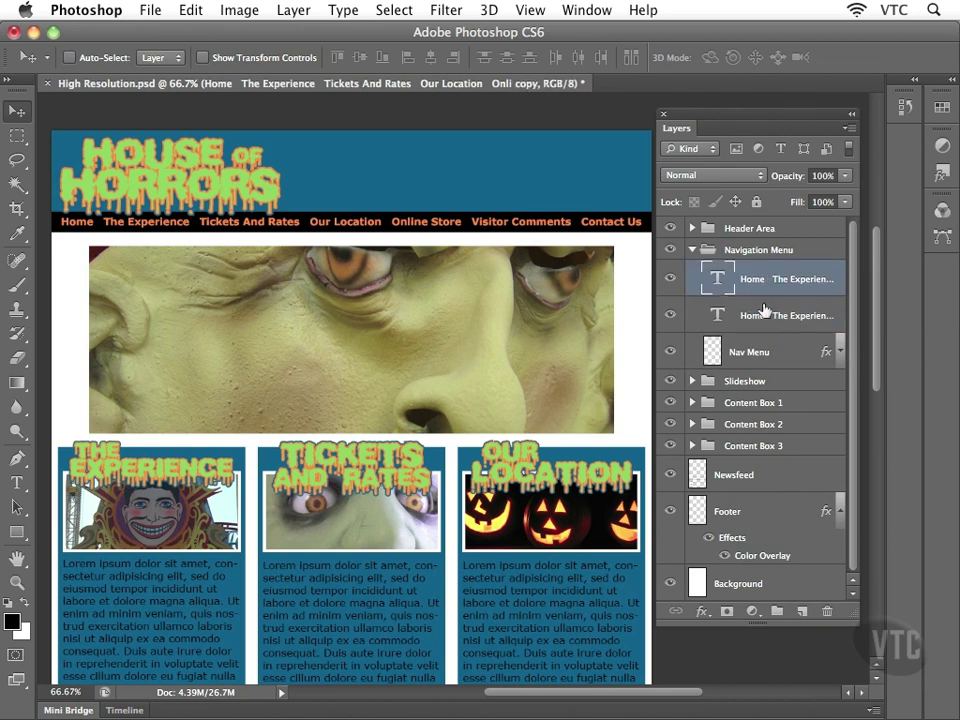
click(765, 313)
click(765, 290)
drag(761, 296, 737, 492)
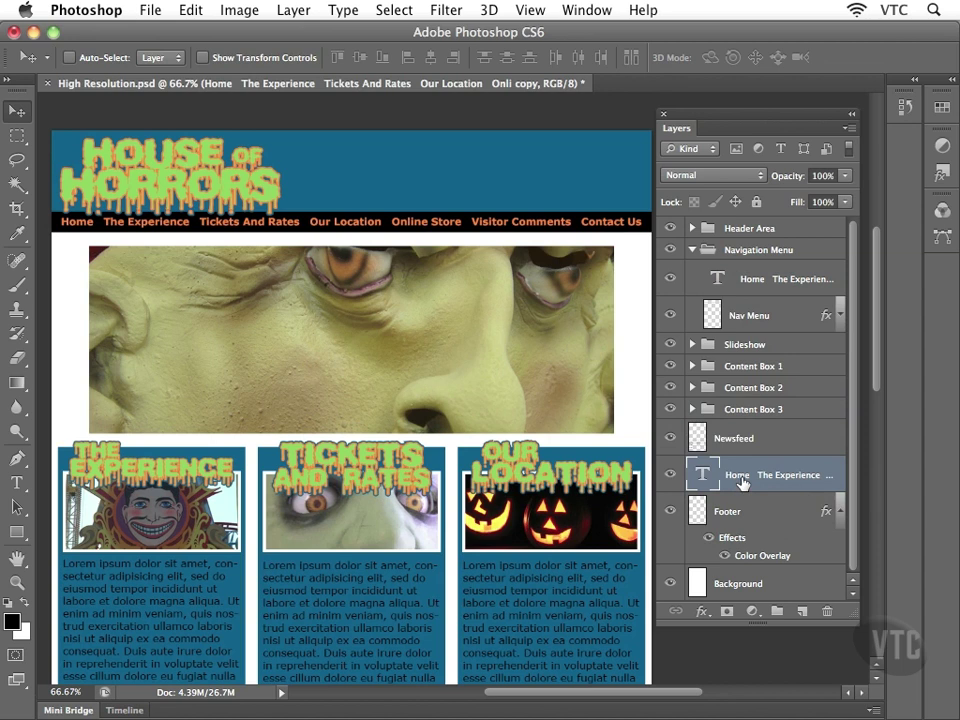
click(746, 518)
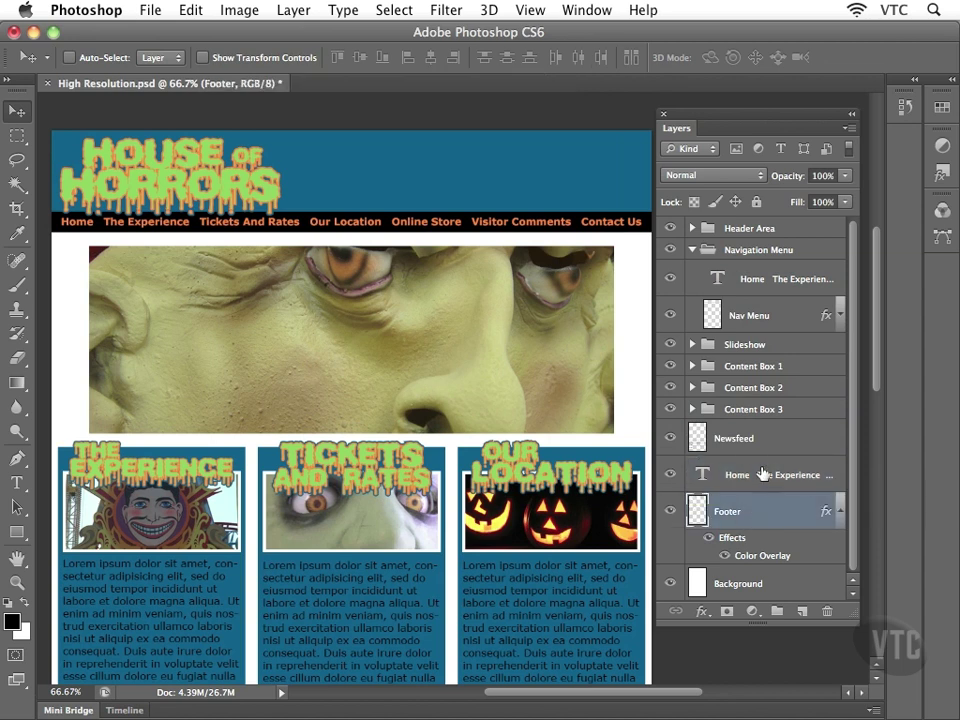
click(762, 474)
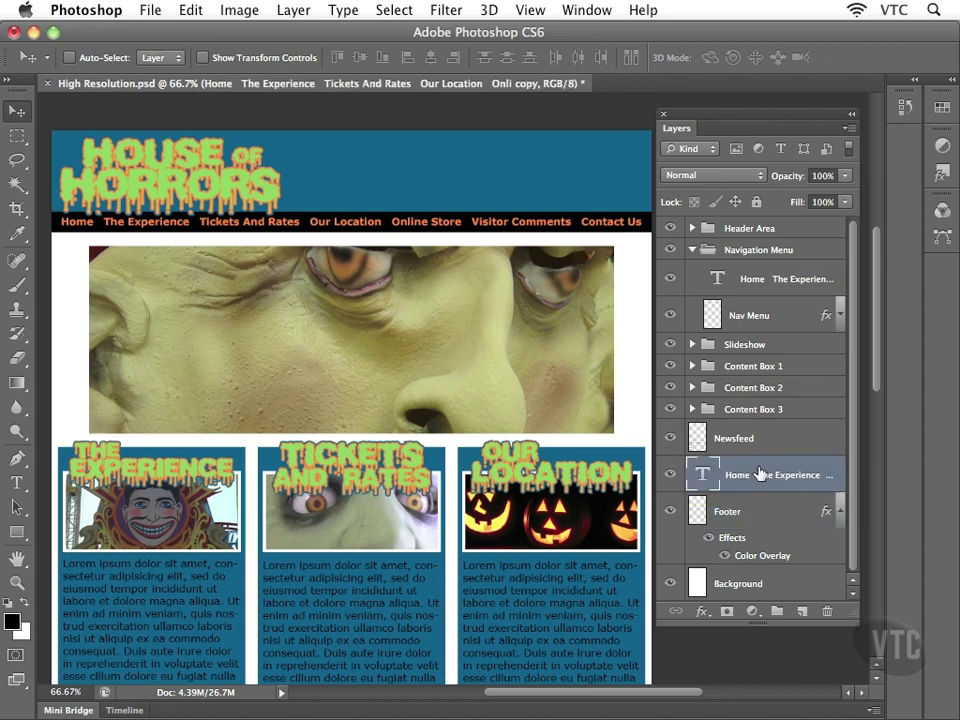
Collapse the Navigation Menu group and drag the copied links down onto the black footer bar
click(691, 250)
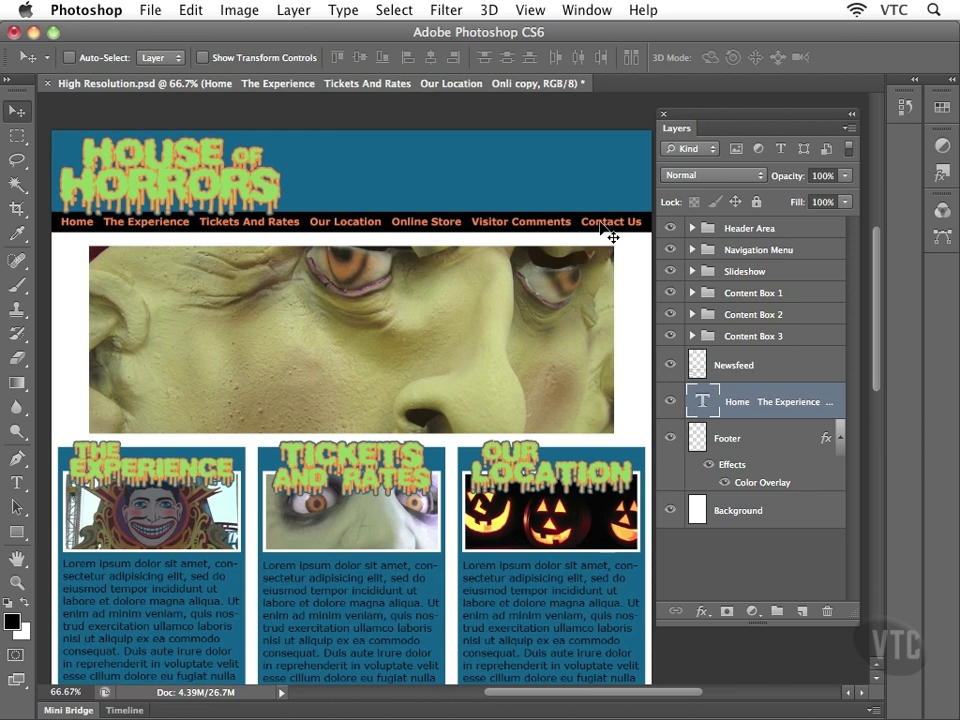
drag(602, 230, 580, 592)
drag(536, 553, 557, 270)
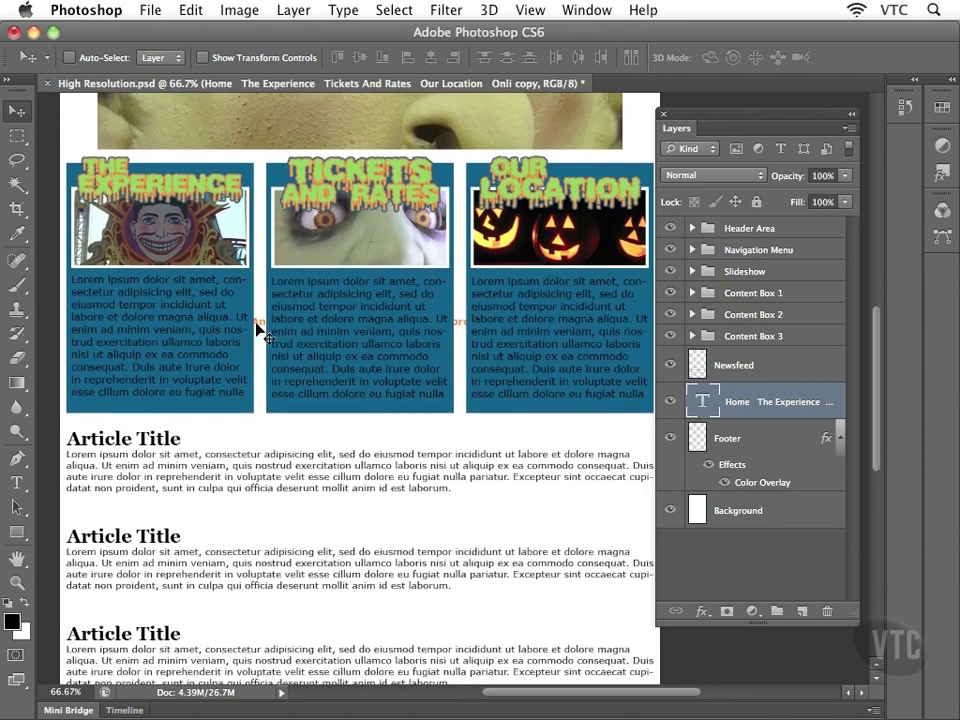
drag(460, 322, 480, 626)
mouse_move(466, 568)
mouse_down()
mouse_move(439, 552)
mouse_move(465, 553)
mouse_move(468, 570)
mouse_up()
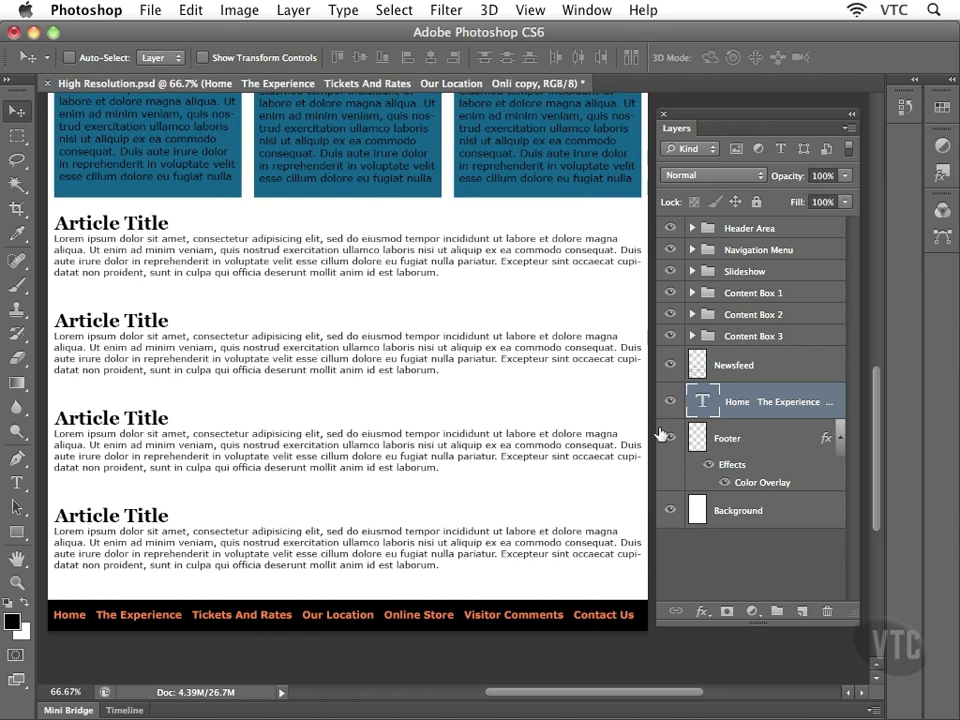
Increase the footer navigation text tracking two steps with Option+Right Arrow, then return to the header
drag(697, 126, 749, 157)
drag(455, 338, 478, 363)
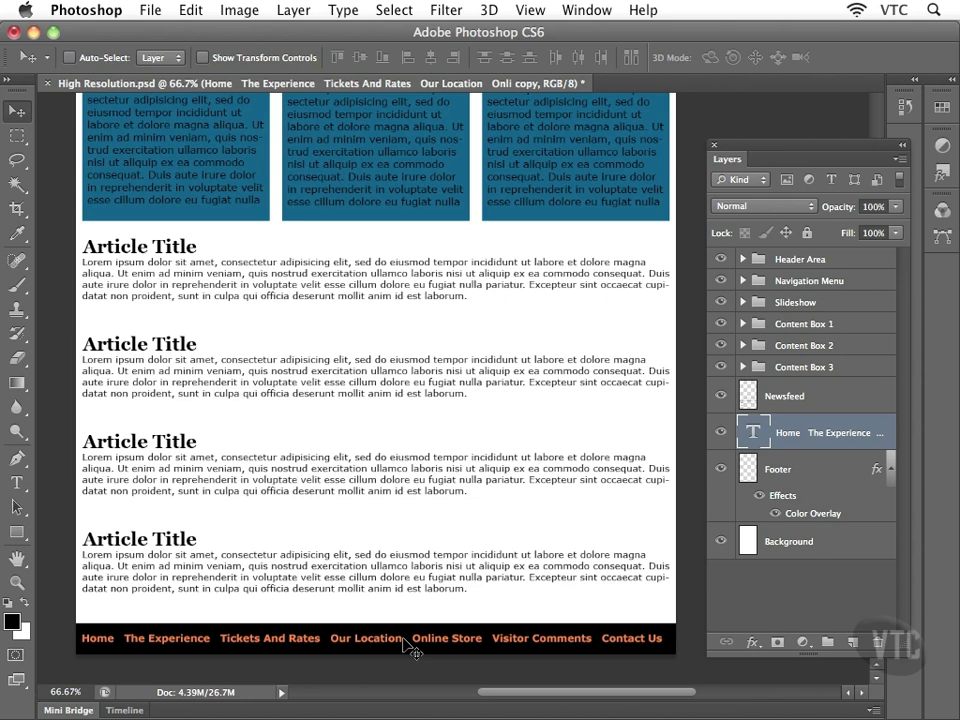
key(alt+Right)
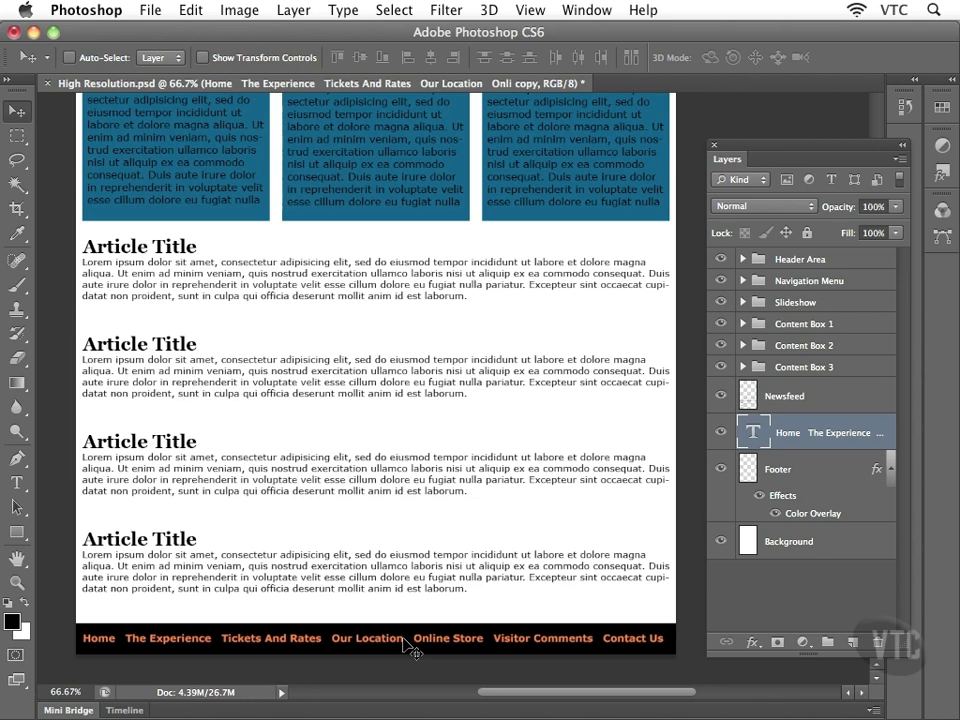
key(alt+Right)
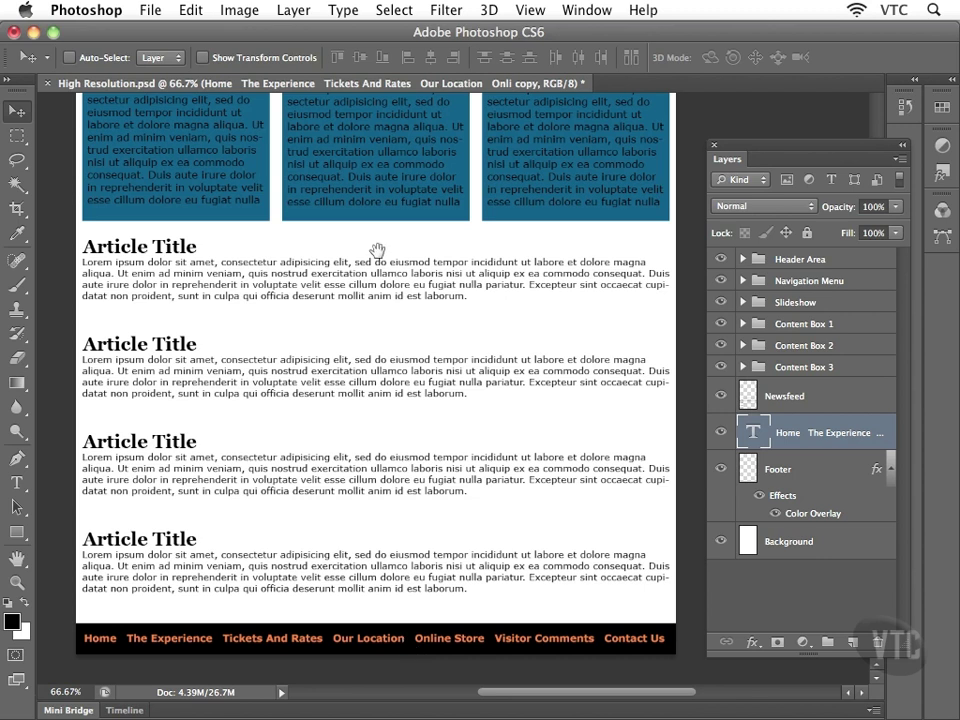
drag(378, 292, 378, 478)
drag(416, 349, 396, 445)
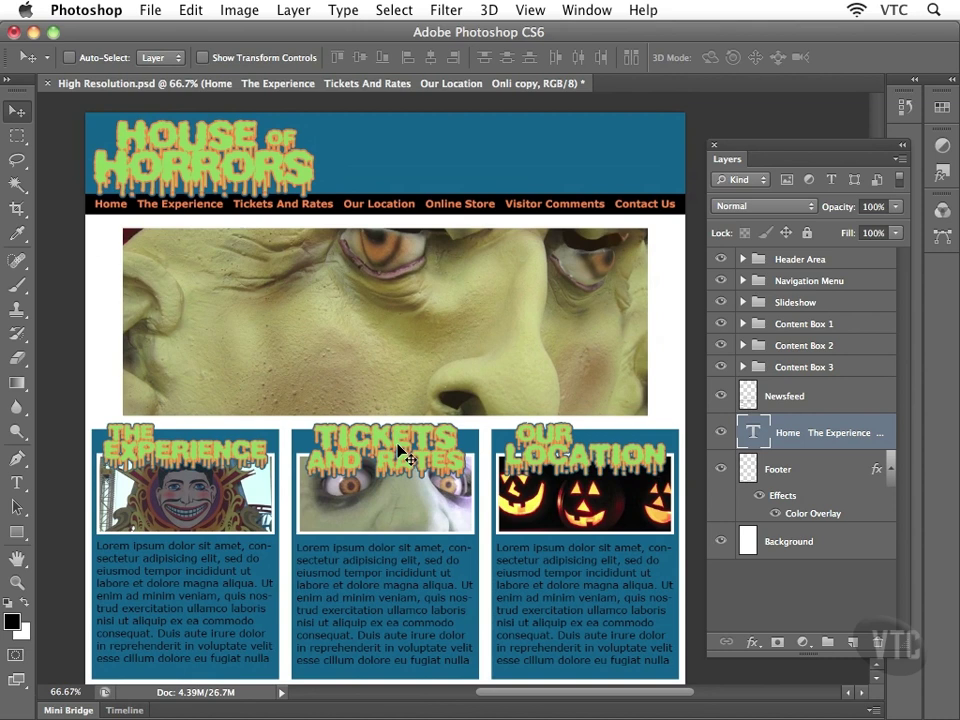